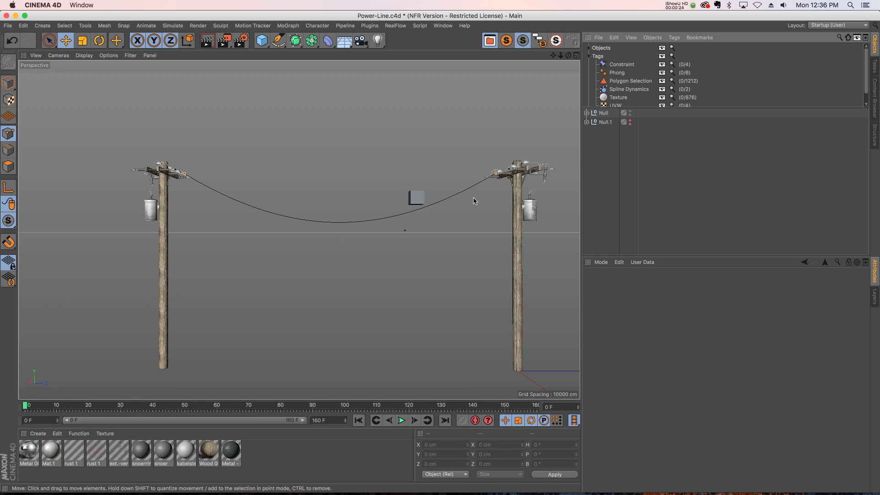
- Play the Power-Line animation with F8 and watch the cube strike the sagging cable
key(F8)
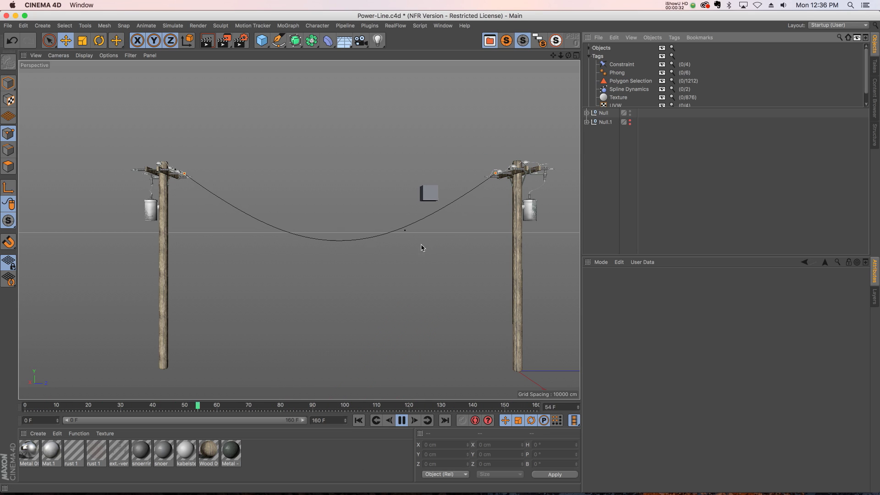
- Stop and rewind playback, expand Null, and select the Spline's point at the sag's bottom
click(402, 421)
click(358, 421)
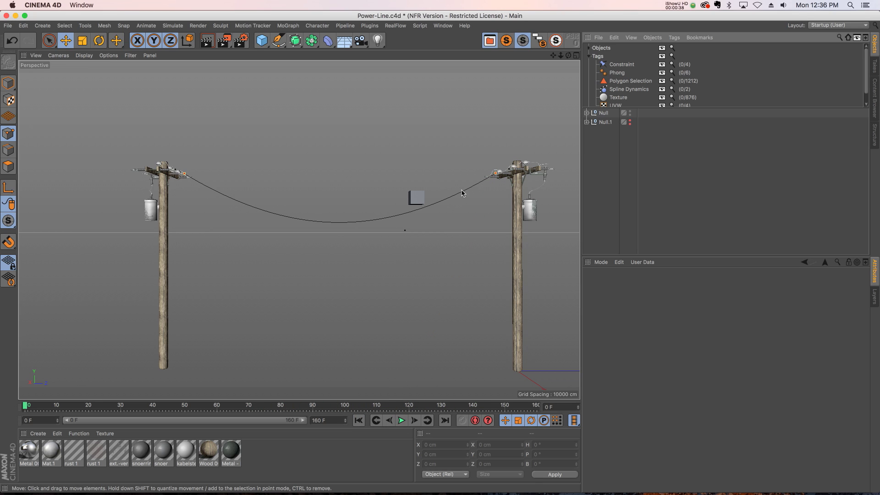
click(587, 112)
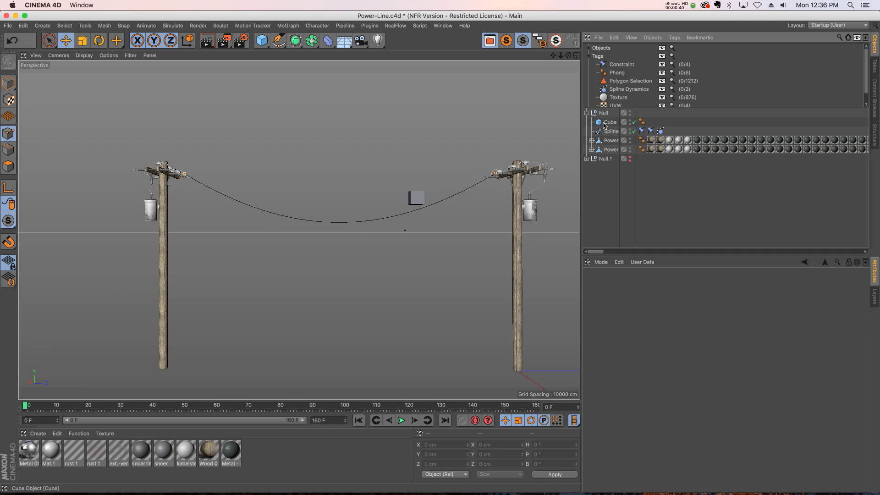
click(611, 131)
click(336, 222)
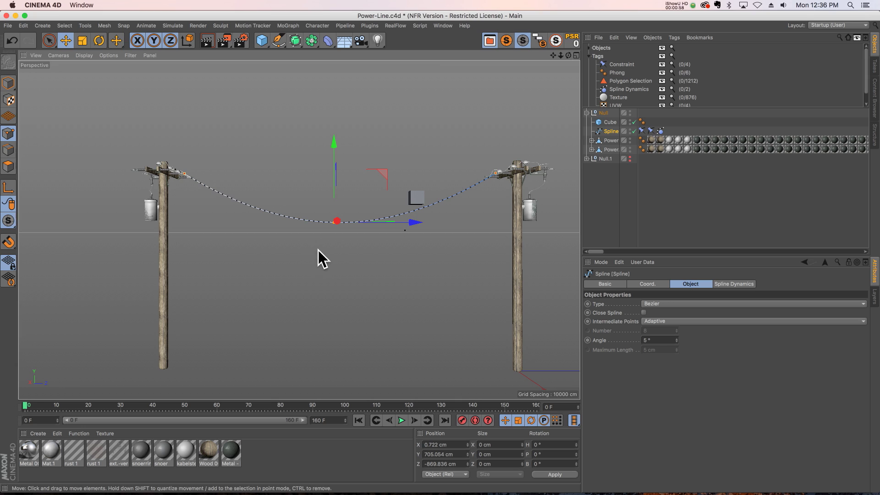
- Deselect the spline and replay the animation to watch the cube hit the cable
click(362, 275)
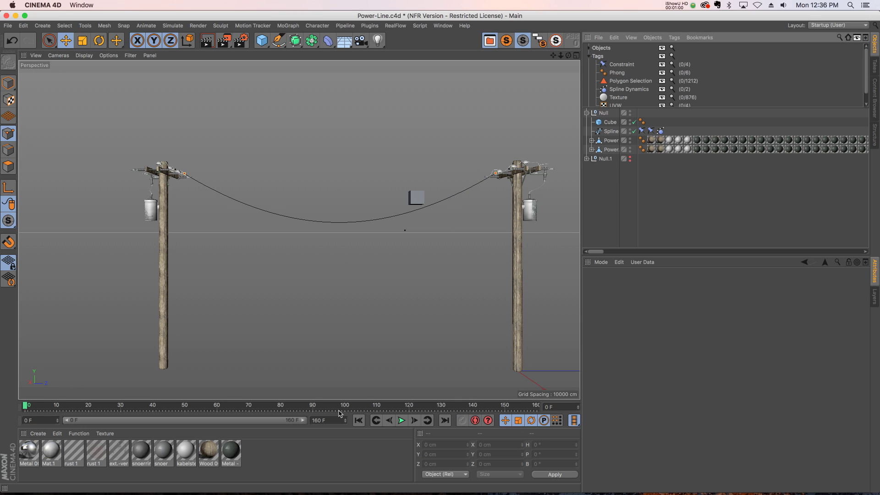
click(401, 420)
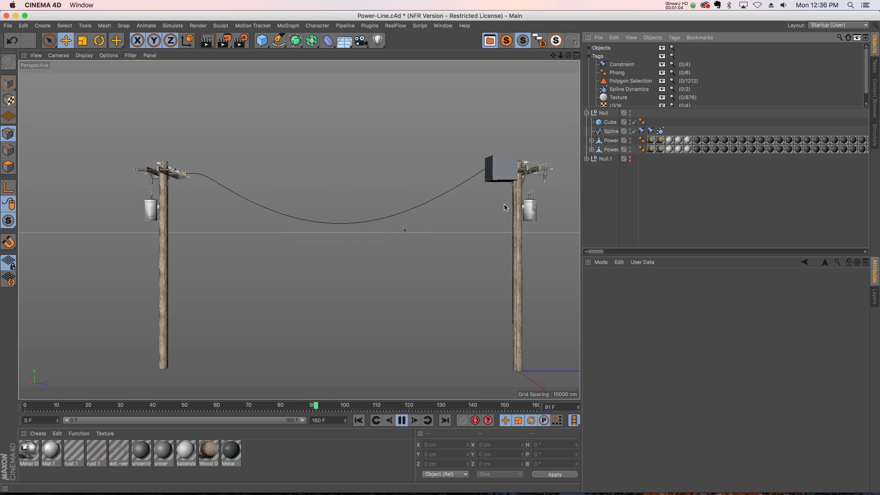
click(402, 420)
- Hide and collapse the first Null's setup, then unhide and expand Null.1
click(358, 421)
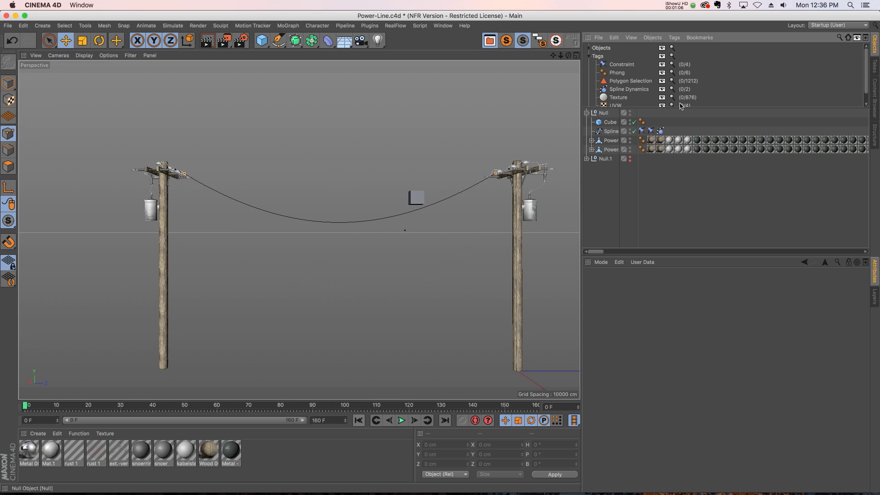
click(587, 112)
double_click(630, 111)
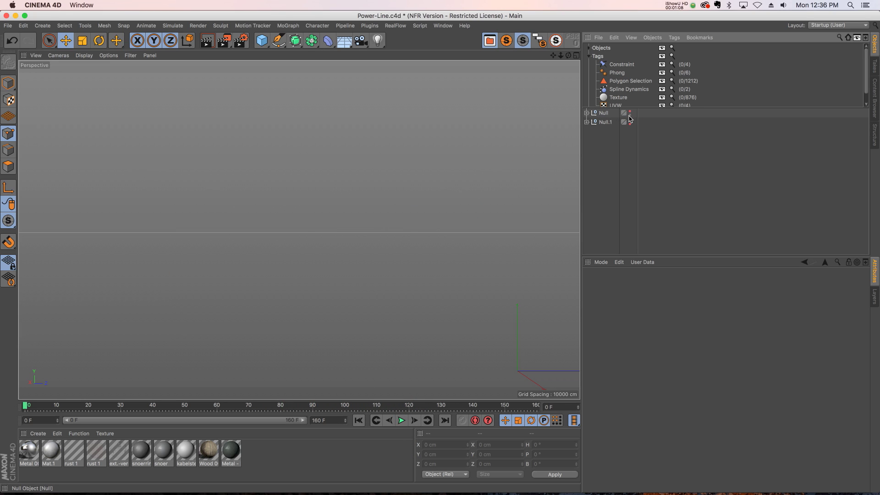
click(630, 120)
click(587, 122)
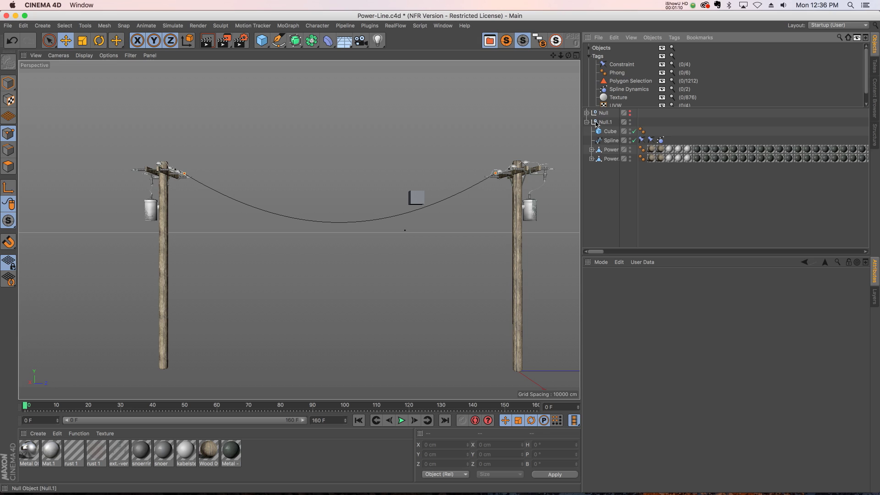
- Play Null.1's cable animation to about frame 149, then rewind to frame 0
click(400, 420)
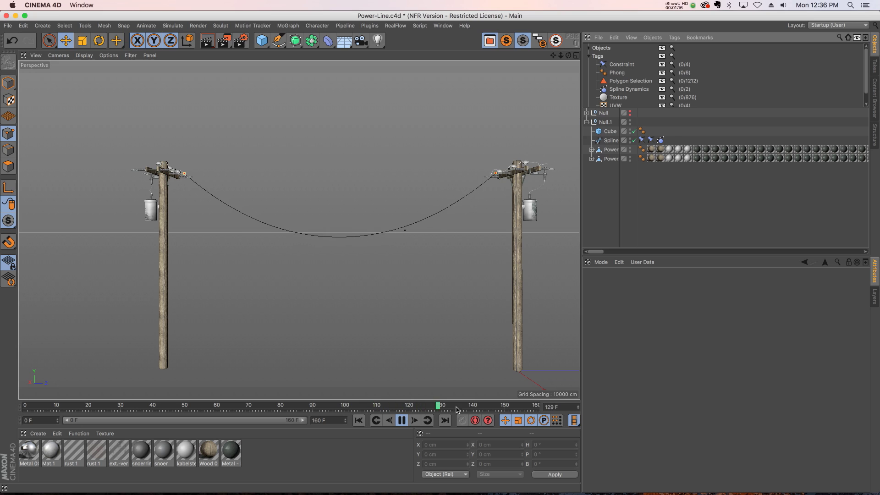
key(F8)
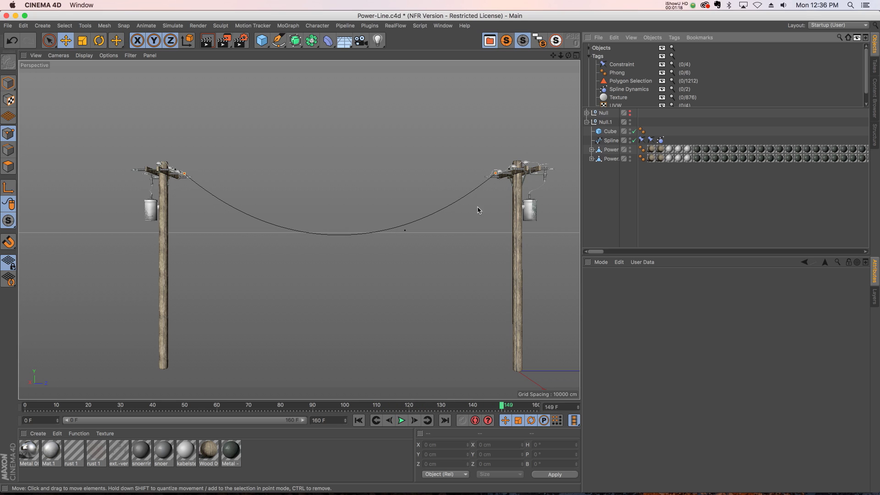
key(shift+f)
- On the Spline's Constraint tag, keyframe Influence at 100% at frame 86
click(661, 140)
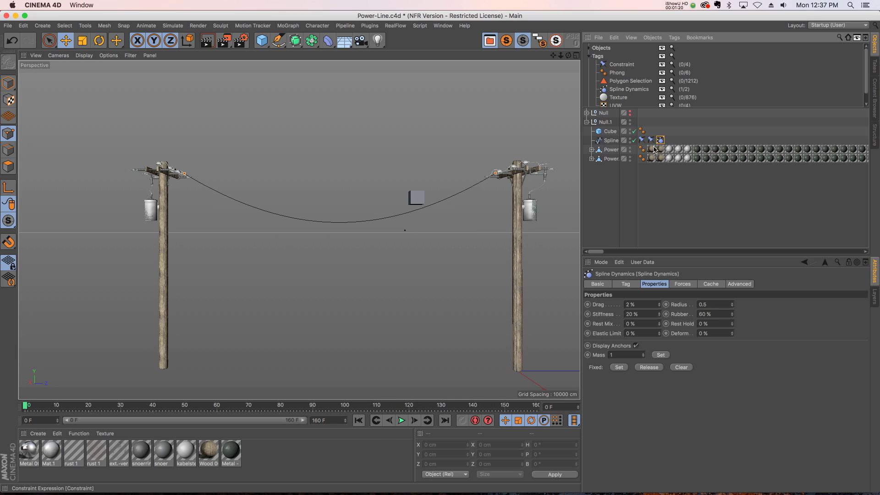
click(642, 140)
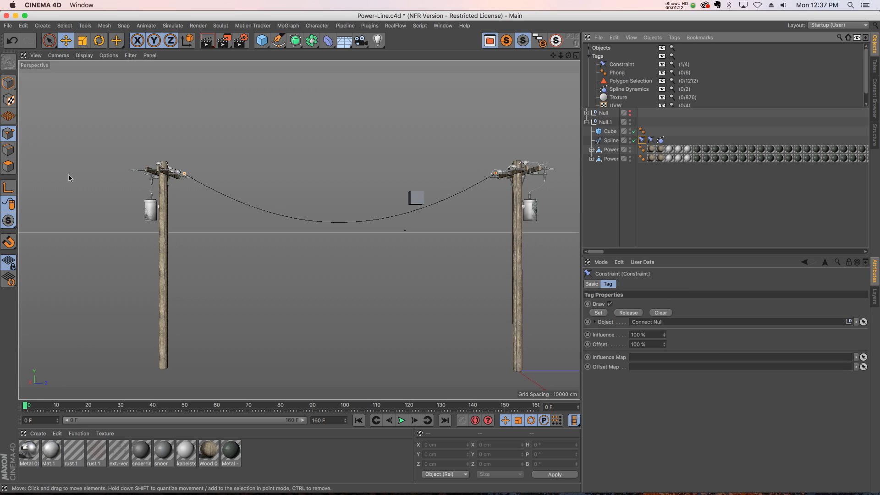
click(401, 421)
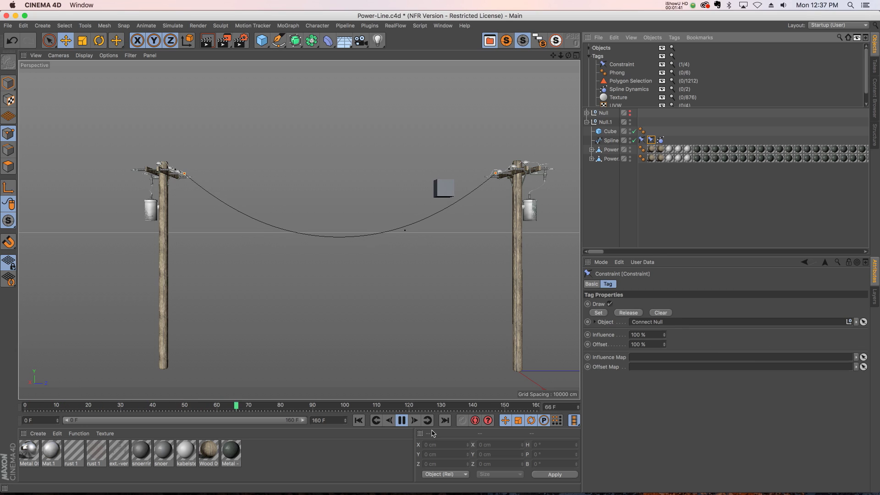
key(F8)
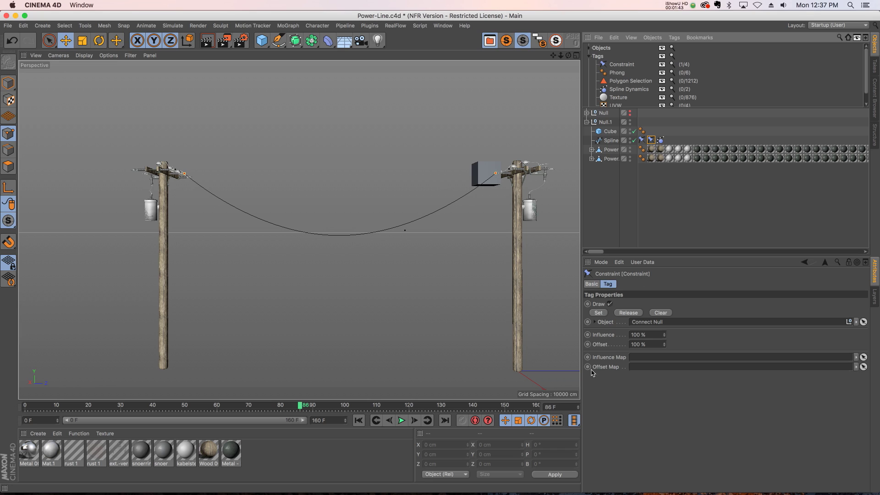
click(605, 336)
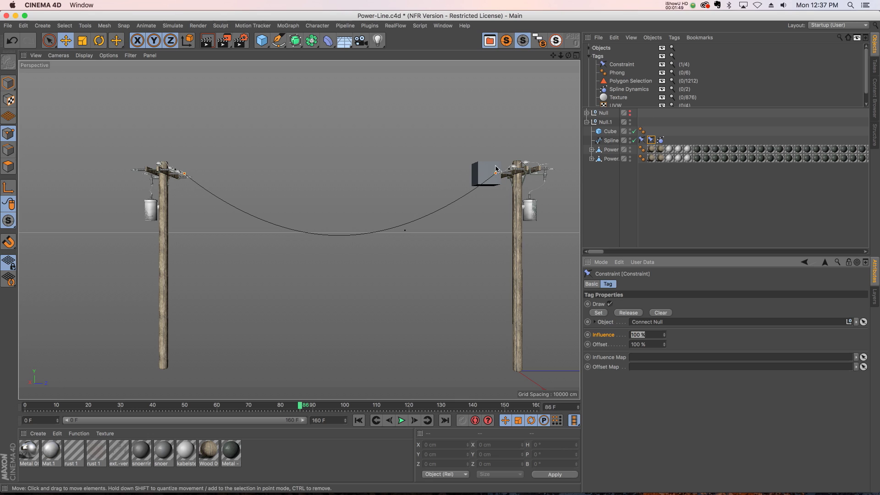
- At frame 87, set the Constraint's Influence to 0% and keyframe it
click(414, 421)
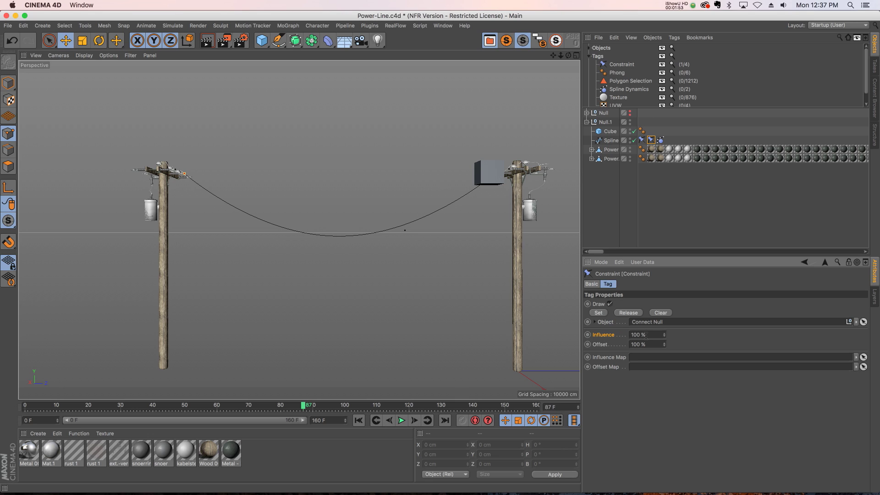
click(388, 421)
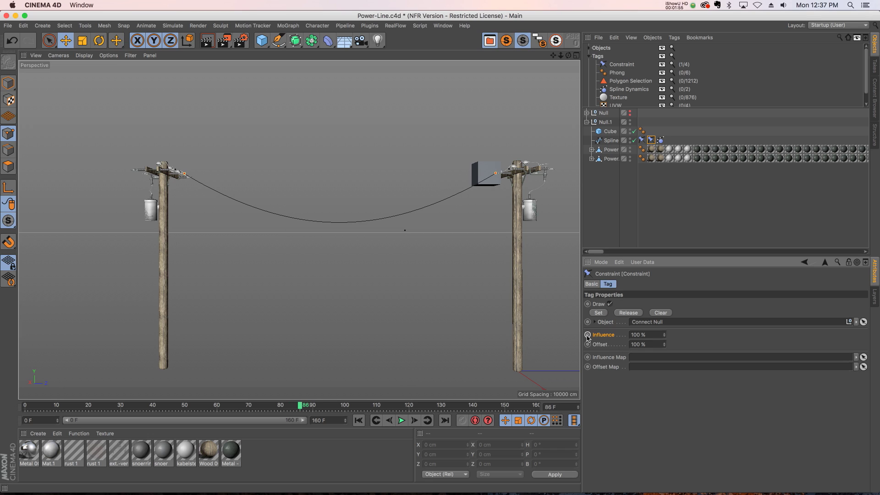
key(g)
click(656, 335)
click(588, 335)
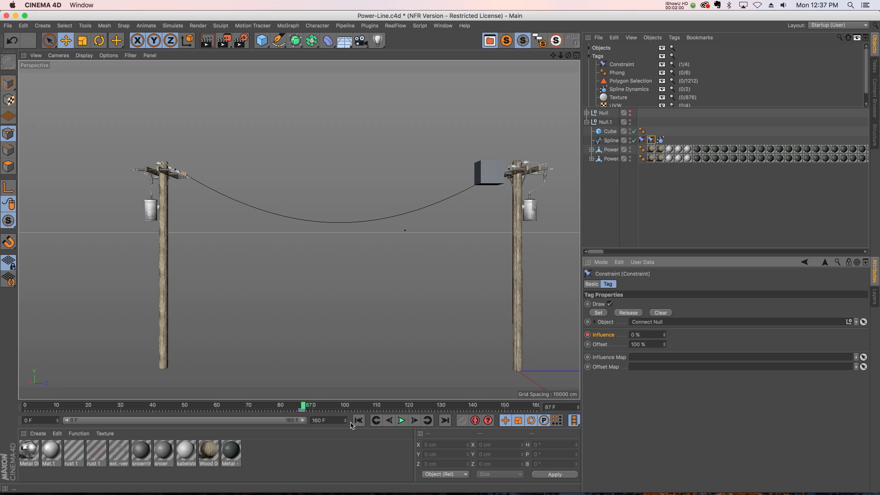
- Replay from frame 0 to test the cable release, then return to frame 86
click(359, 420)
click(402, 421)
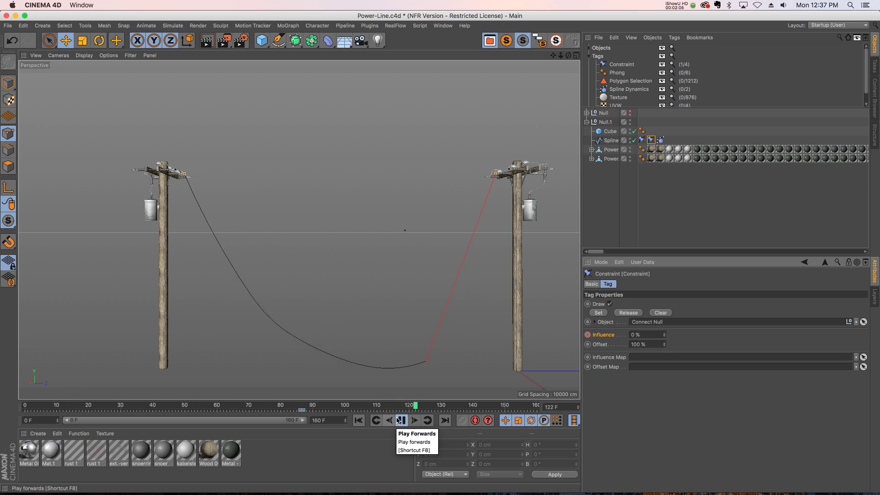
click(399, 420)
click(301, 407)
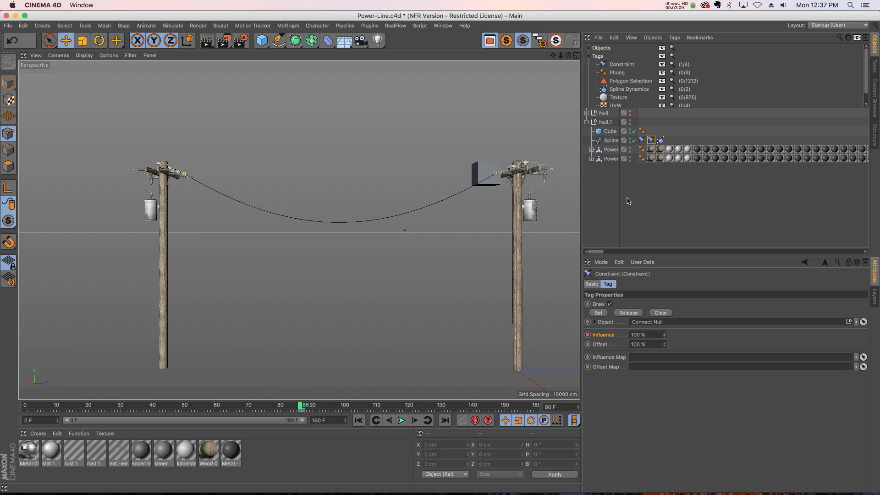
- Show the Spline Dynamics Forces settings with the timeline at frame 86
click(661, 140)
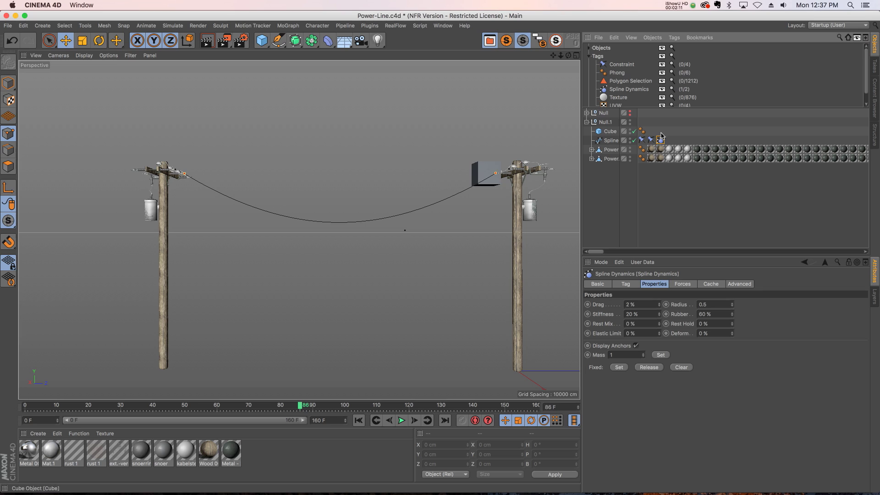
key(ctrl+z)
click(682, 284)
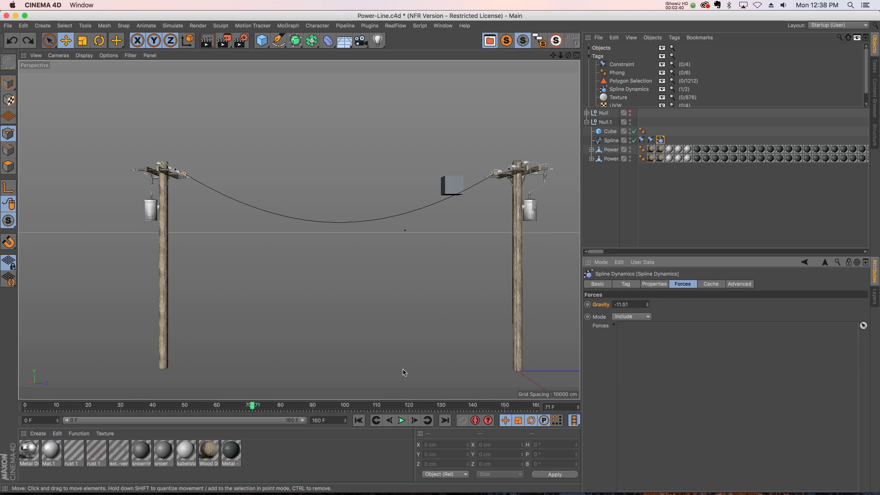
drag(252, 406, 303, 409)
click(651, 140)
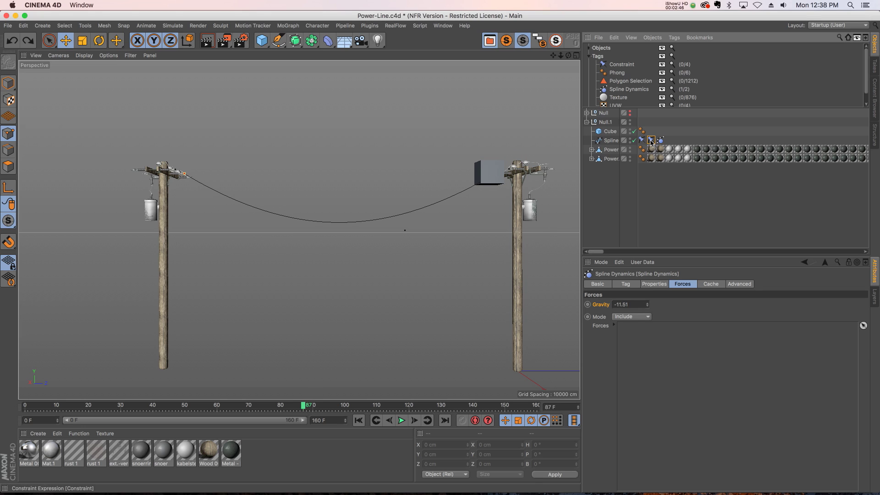
drag(307, 409, 303, 409)
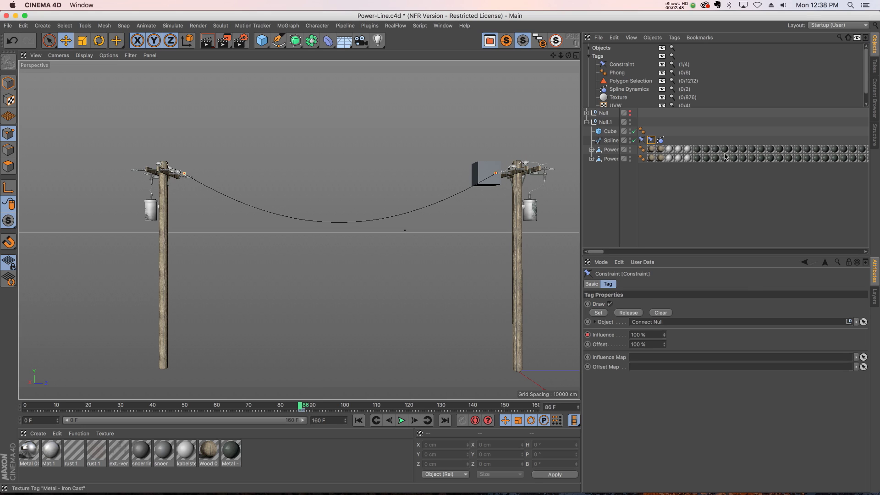
click(661, 140)
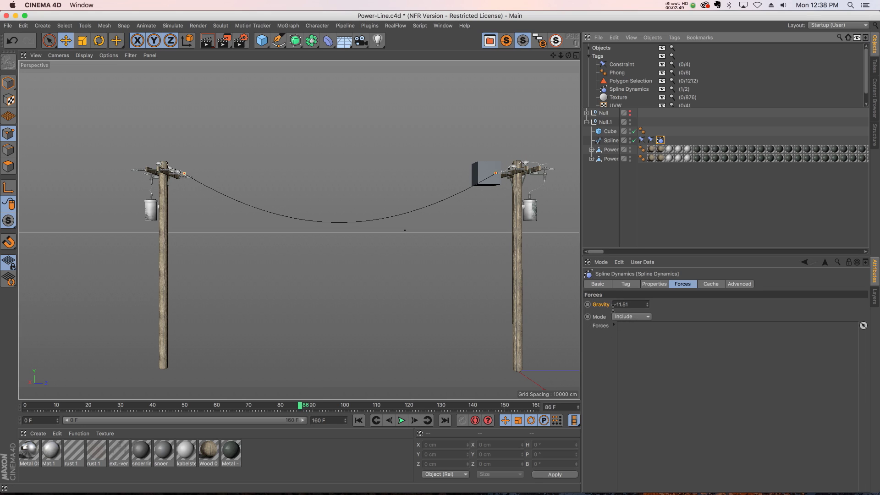
- Keyframe Gravity at -11.51 on frame 86, 93.09 on frame 87, and -20 on frame 95
click(588, 304)
click(415, 421)
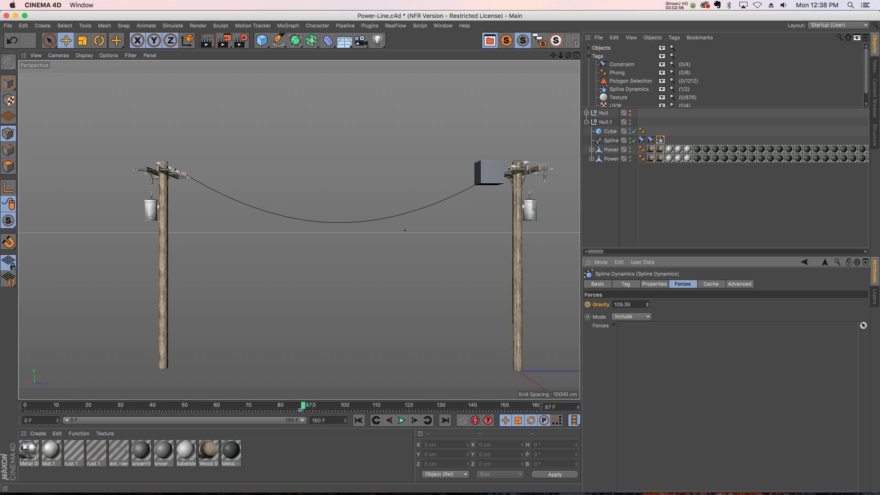
click(588, 305)
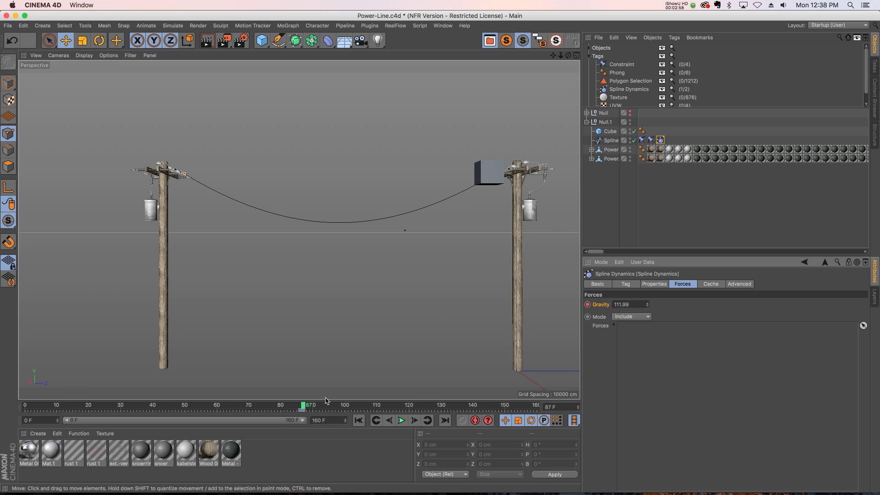
click(414, 420)
click(414, 420)
click(414, 420)
click(414, 421)
click(414, 420)
click(414, 421)
click(414, 420)
click(414, 420)
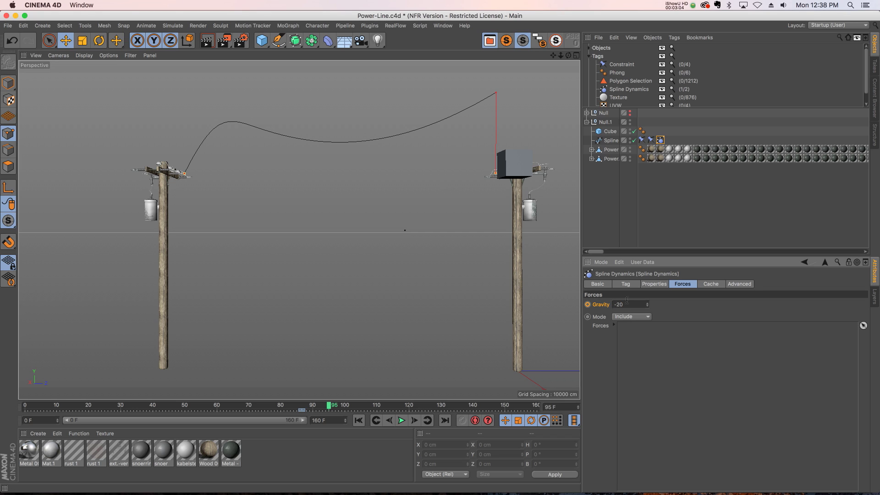
click(587, 304)
- Replay the gravity pop from the start, then begin lowering the peak Gravity value
click(359, 420)
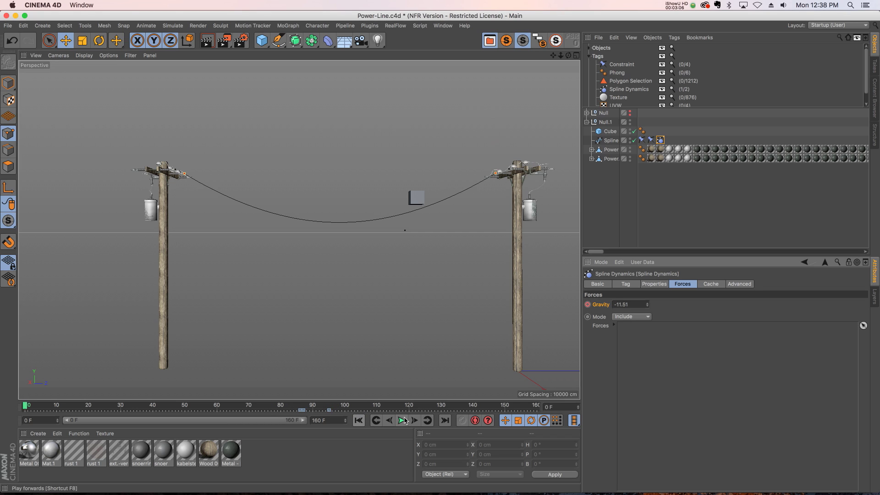
click(401, 420)
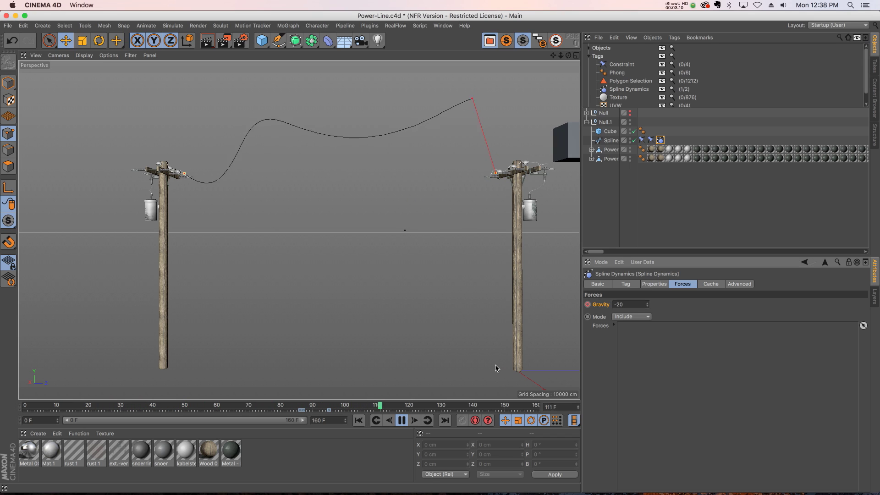
click(401, 421)
click(359, 420)
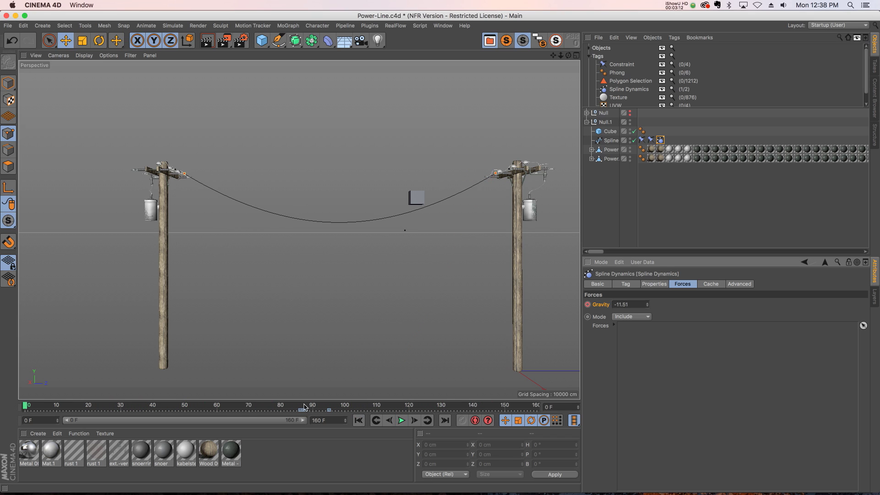
drag(648, 305, 647, 312)
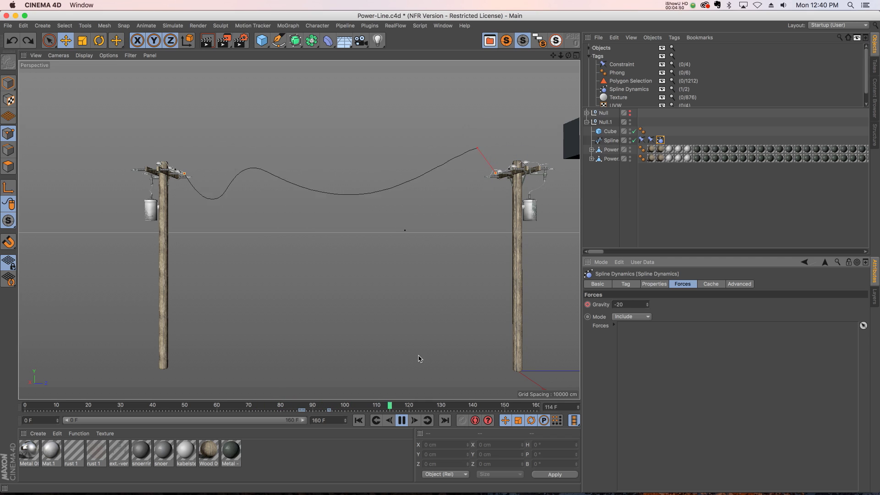
- Lower the frame-87 Gravity key to about 68 and replay the animation from frame 0
click(402, 421)
drag(320, 408, 306, 407)
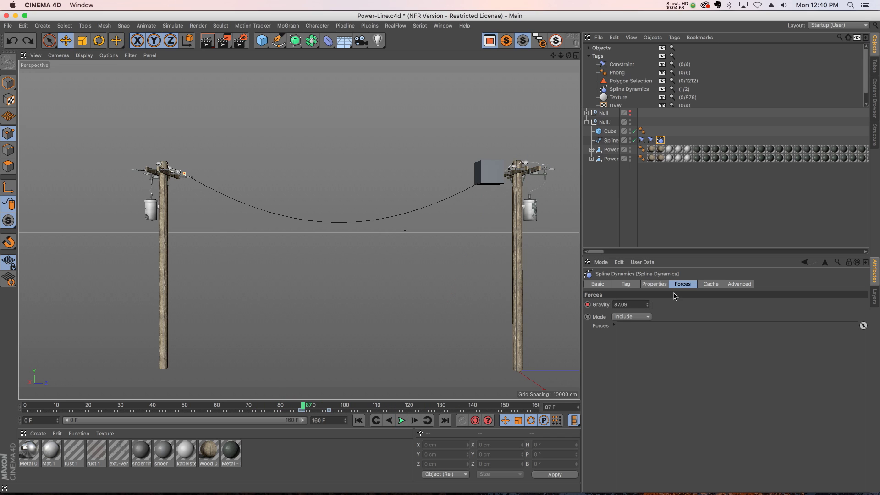
click(648, 303)
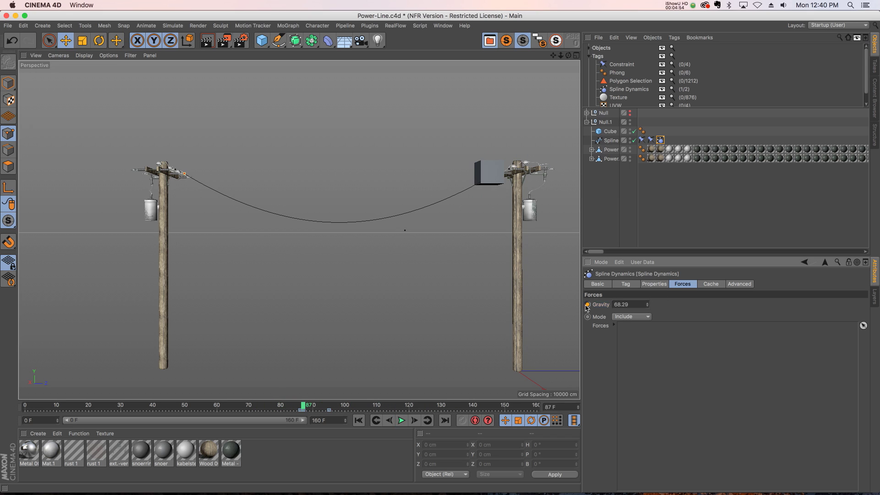
click(359, 420)
click(402, 421)
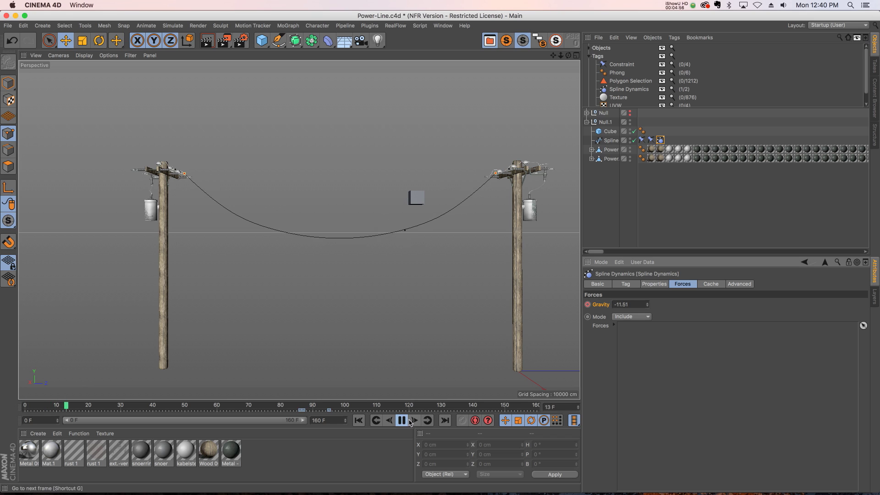
click(660, 285)
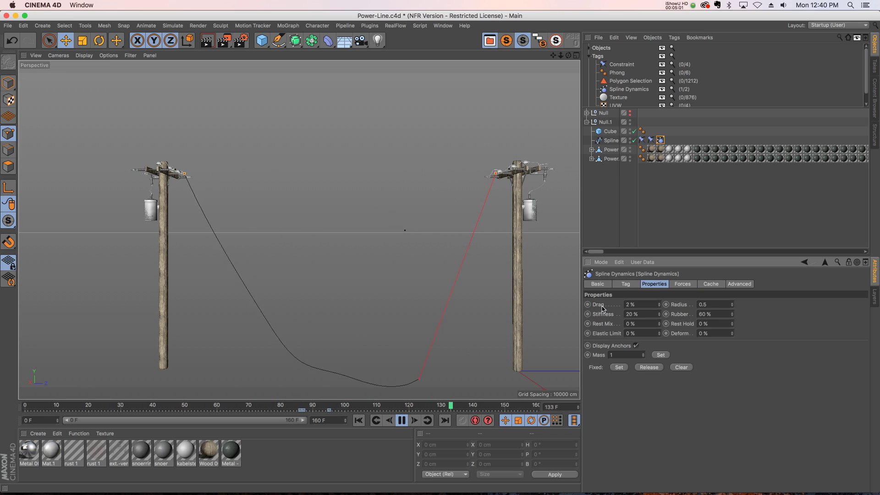
click(401, 421)
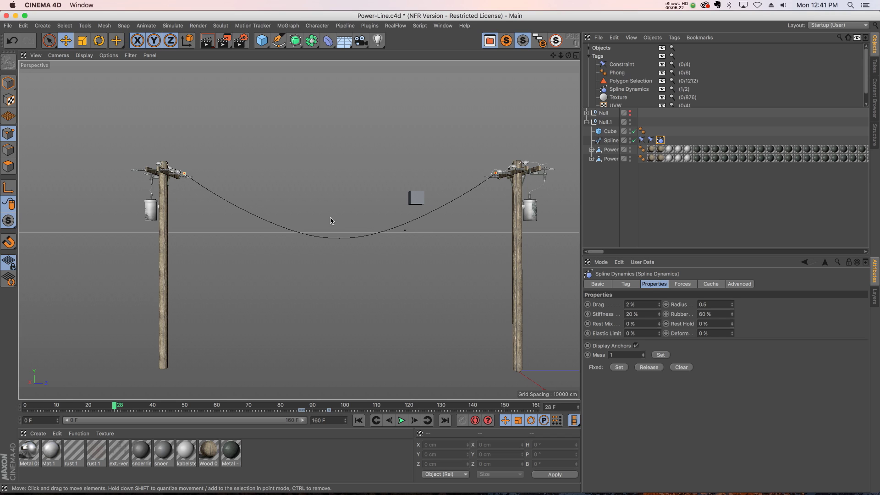
click(610, 132)
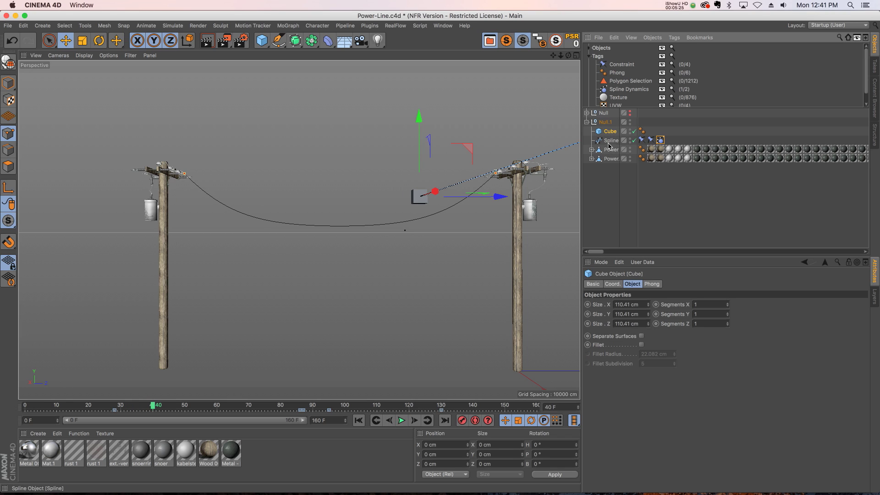
click(611, 141)
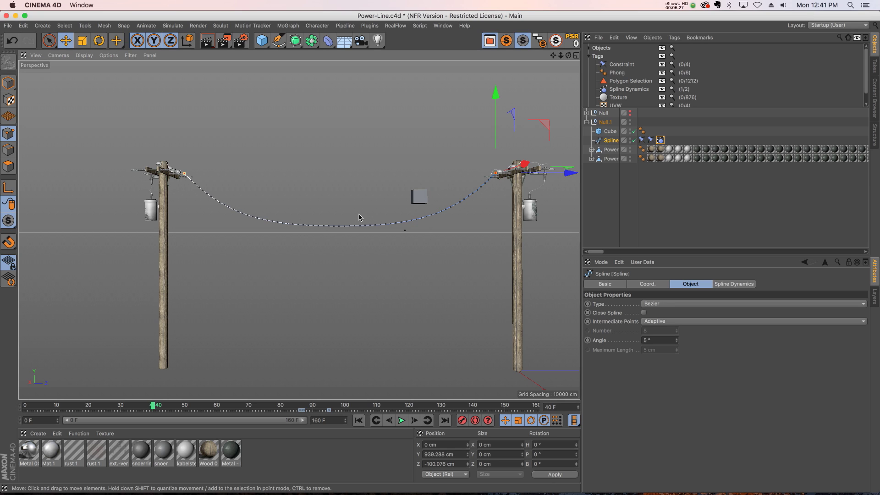
click(349, 226)
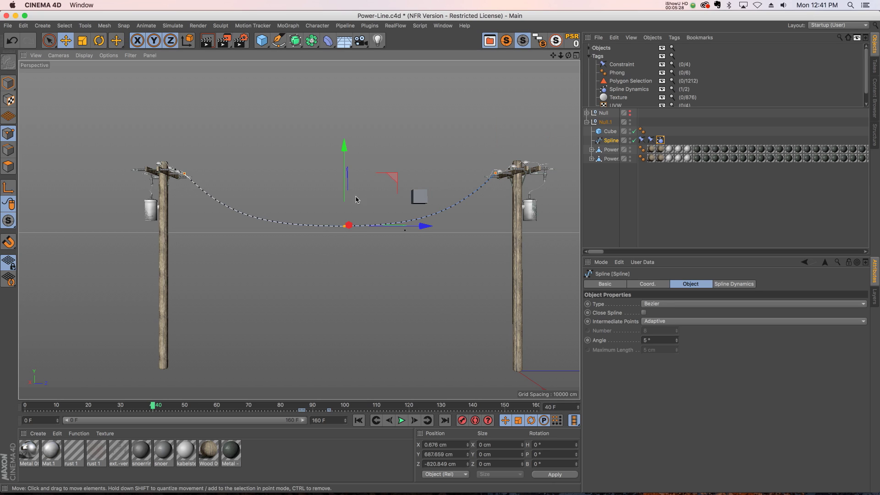
click(613, 216)
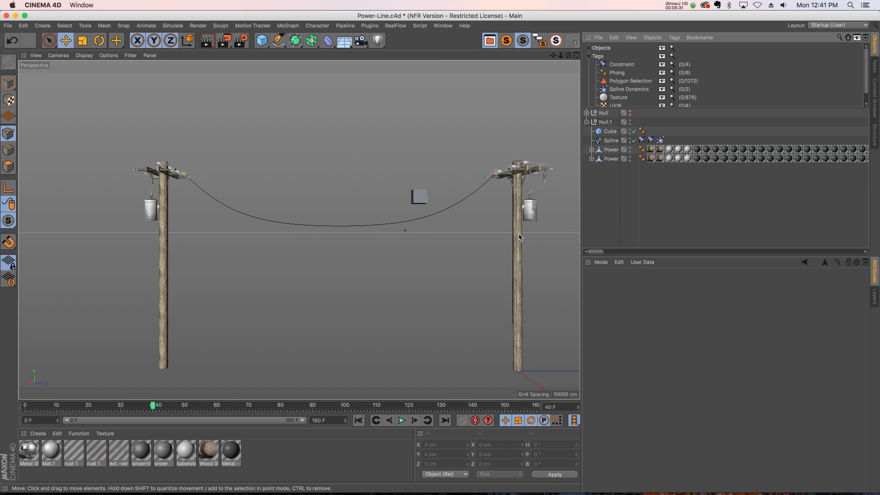